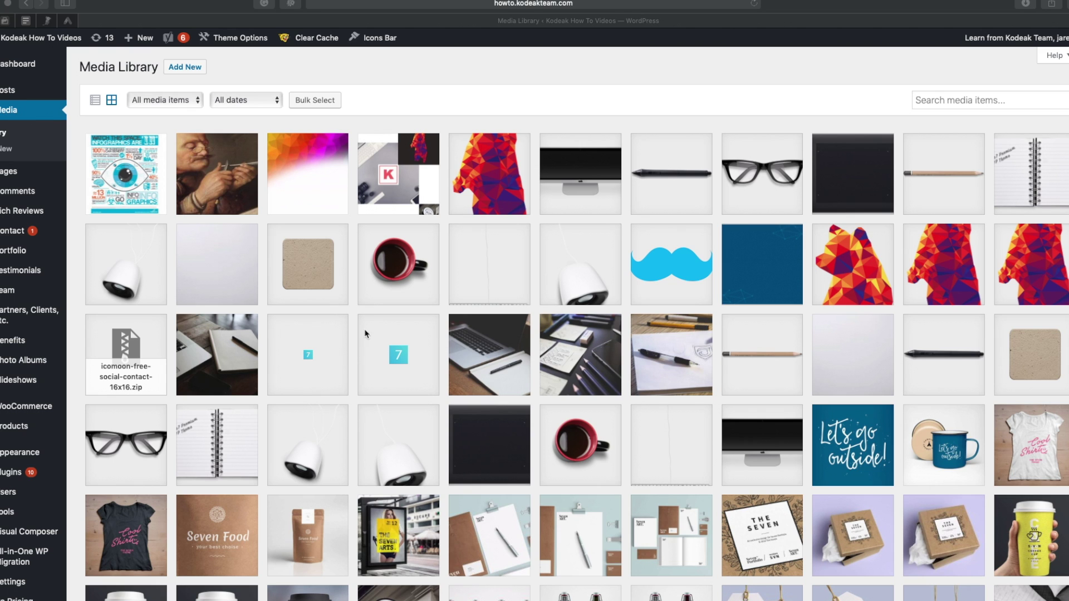
Step: Open the attachment details of the orange coffee cup image in the media library, highlight its URL, and start editing the image
{"action": "scroll", "coordinate": [314, 415], "scroll_direction": "down", "scroll_amount": 4}
{"action": "scroll", "coordinate": [315, 415], "scroll_direction": "down", "scroll_amount": 1}
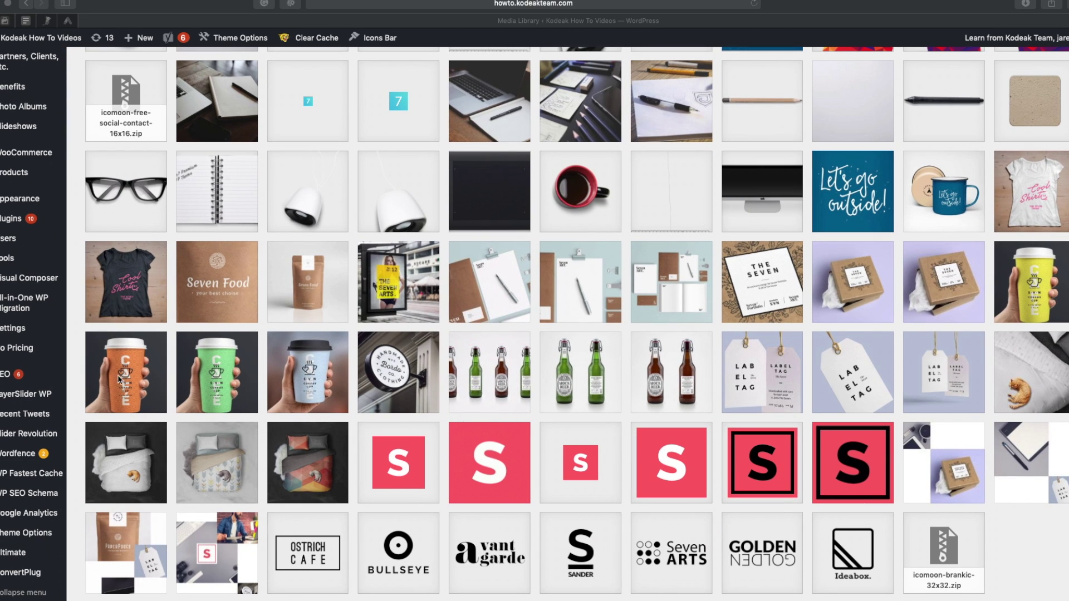
{"action": "left_click", "coordinate": [137, 374]}
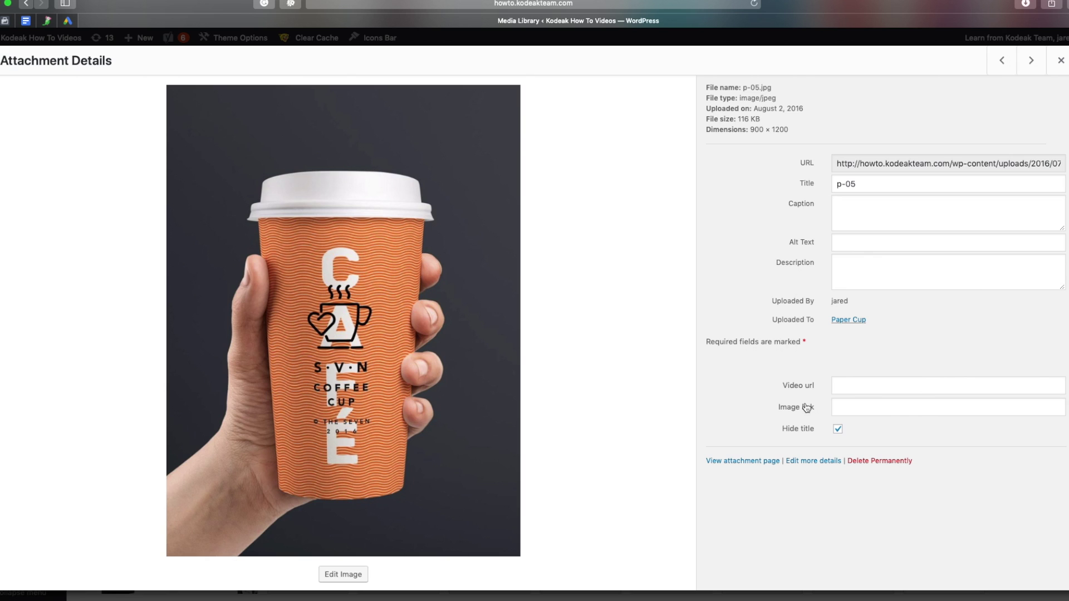
{"action": "left_click", "coordinate": [966, 163]}
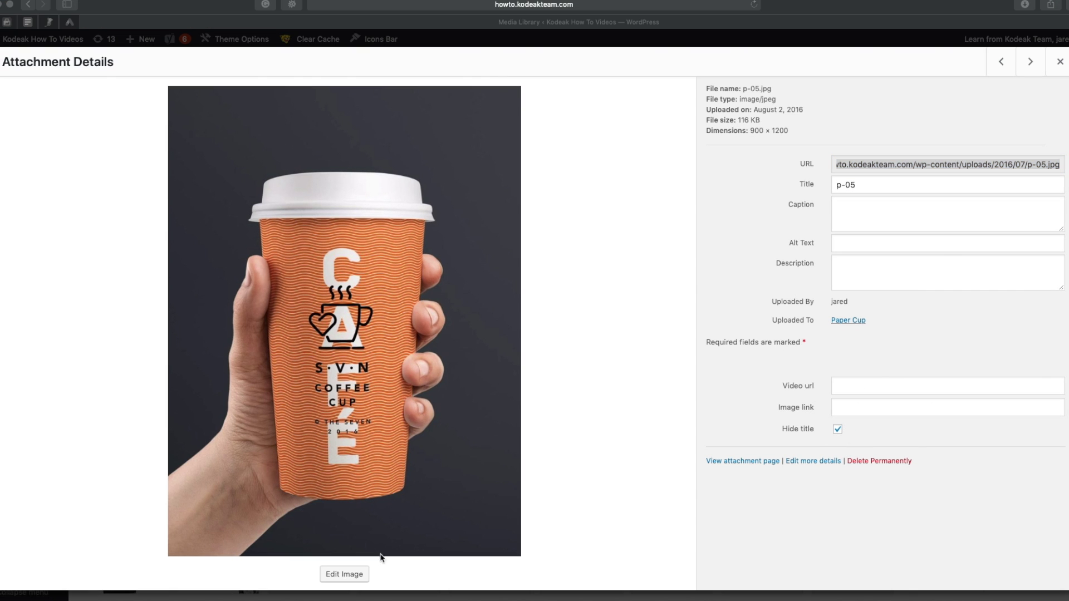
{"action": "left_click", "coordinate": [349, 577]}
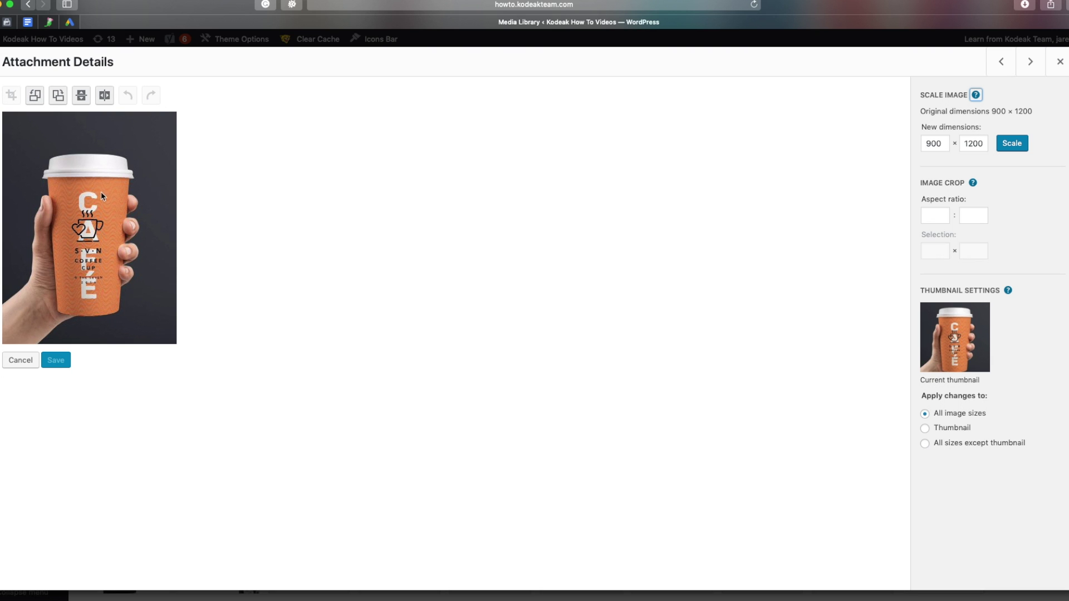
Step: Draw a crop selection over the cup and adjust its position and edges to about 540 × 984 around the cup
{"action": "left_click_drag", "start_coordinate": [11, 142], "coordinate": [171, 254]}
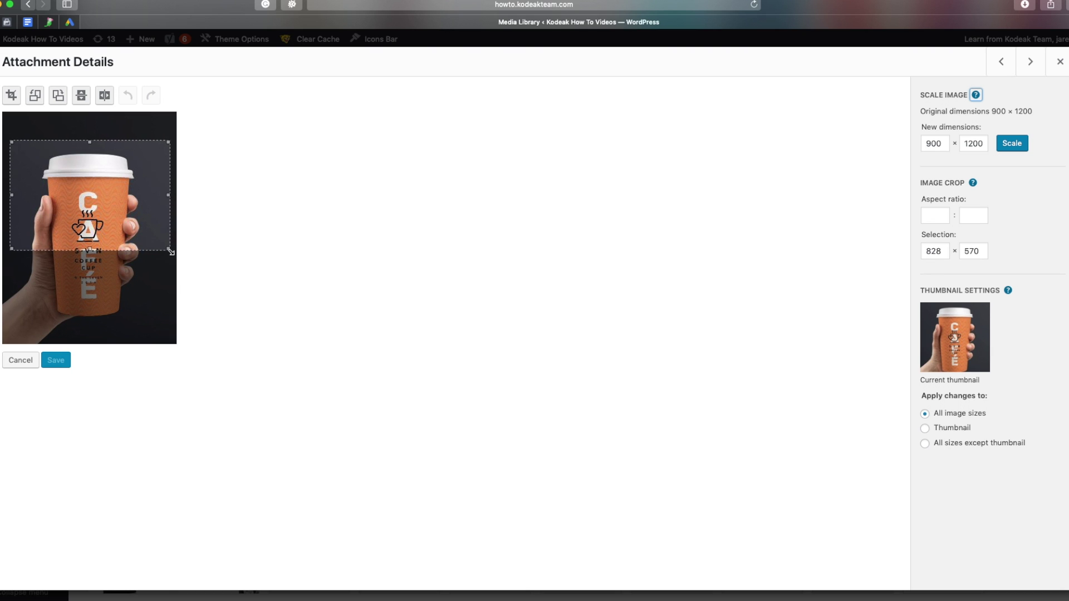
{"action": "mouse_move", "coordinate": [103, 148]}
{"action": "left_mouse_down"}
{"action": "mouse_move", "coordinate": [98, 202]}
{"action": "mouse_move", "coordinate": [97, 155]}
{"action": "left_mouse_up"}
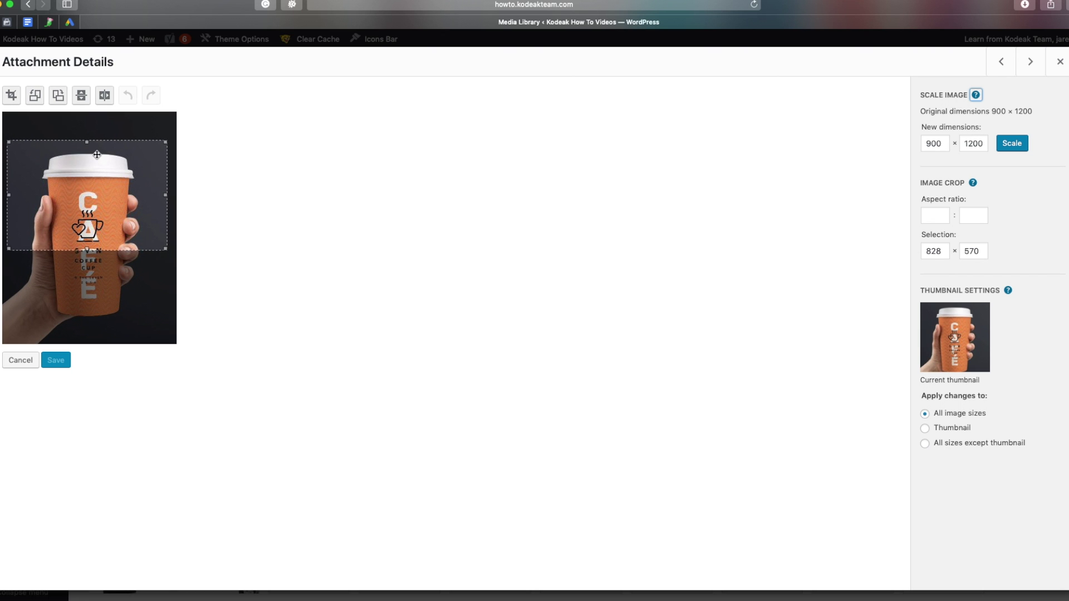
{"action": "left_click_drag", "start_coordinate": [165, 141], "coordinate": [165, 128]}
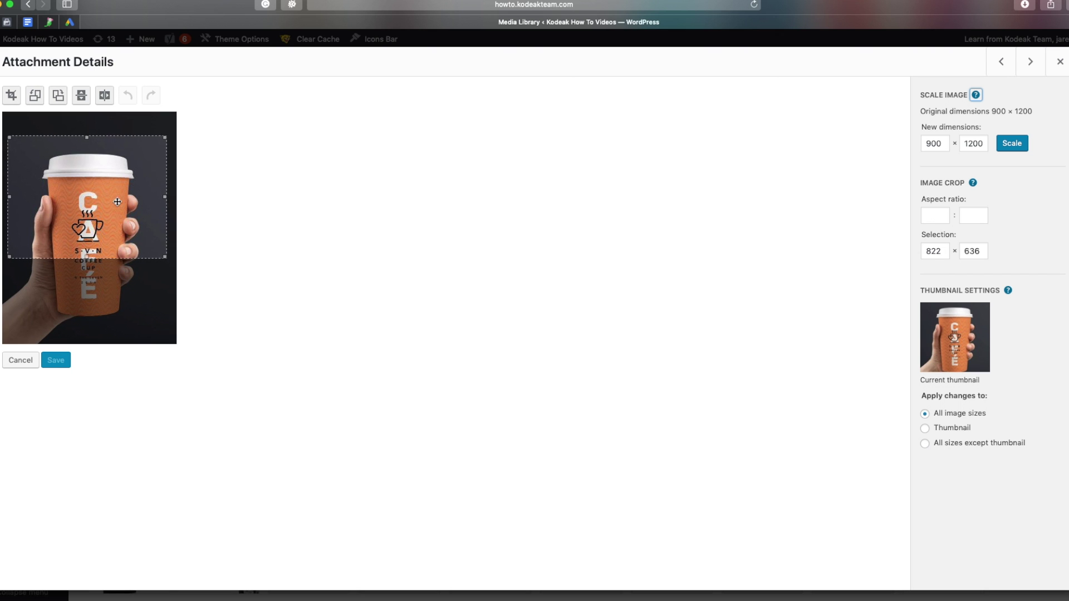
{"action": "left_click_drag", "start_coordinate": [165, 197], "coordinate": [138, 197]}
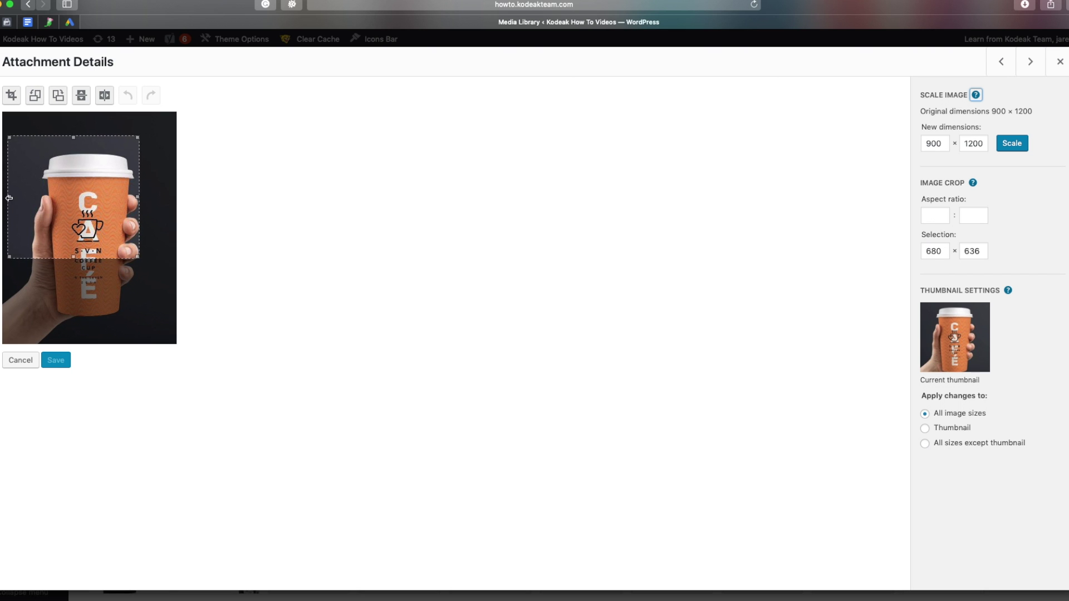
{"action": "left_click_drag", "start_coordinate": [9, 198], "coordinate": [36, 200]}
{"action": "left_click_drag", "start_coordinate": [91, 264], "coordinate": [84, 326]}
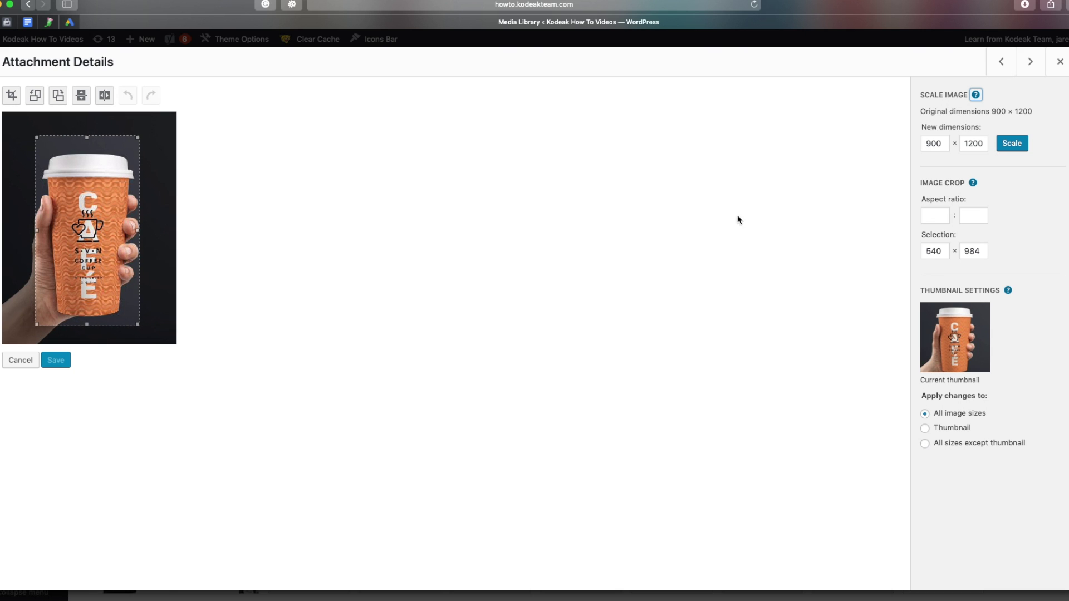
Step: Set the crop selection size to 600 × 1000 and re-center the selection on the cup
{"action": "left_click", "coordinate": [939, 252]}
{"action": "left_click_drag", "start_coordinate": [944, 252], "coordinate": [919, 254]}
{"action": "type", "text": "600"}
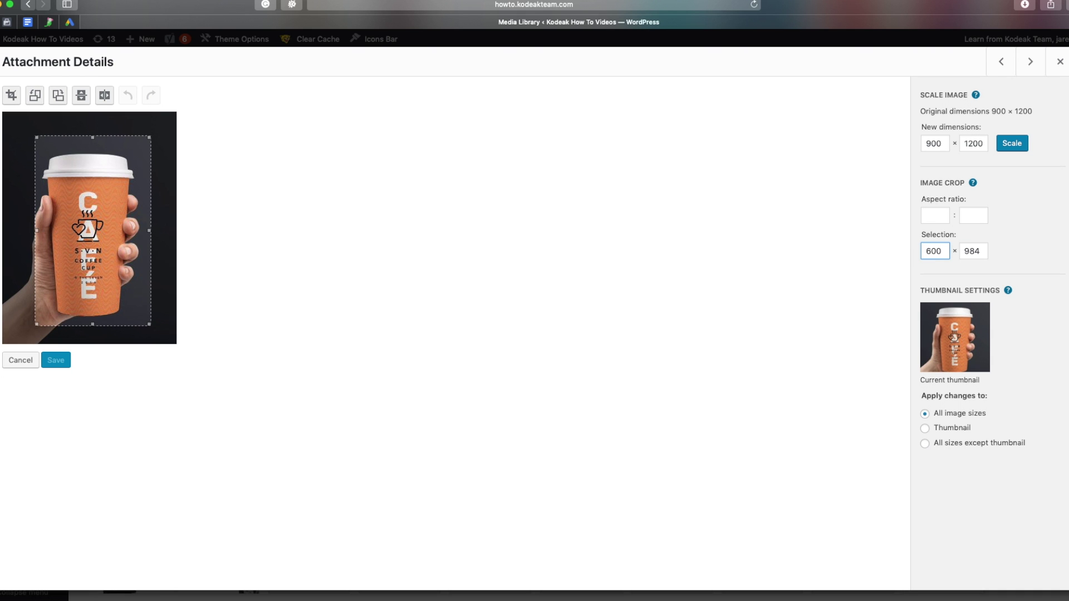
{"action": "key", "text": "Tab"}
{"action": "type", "text": "1000"}
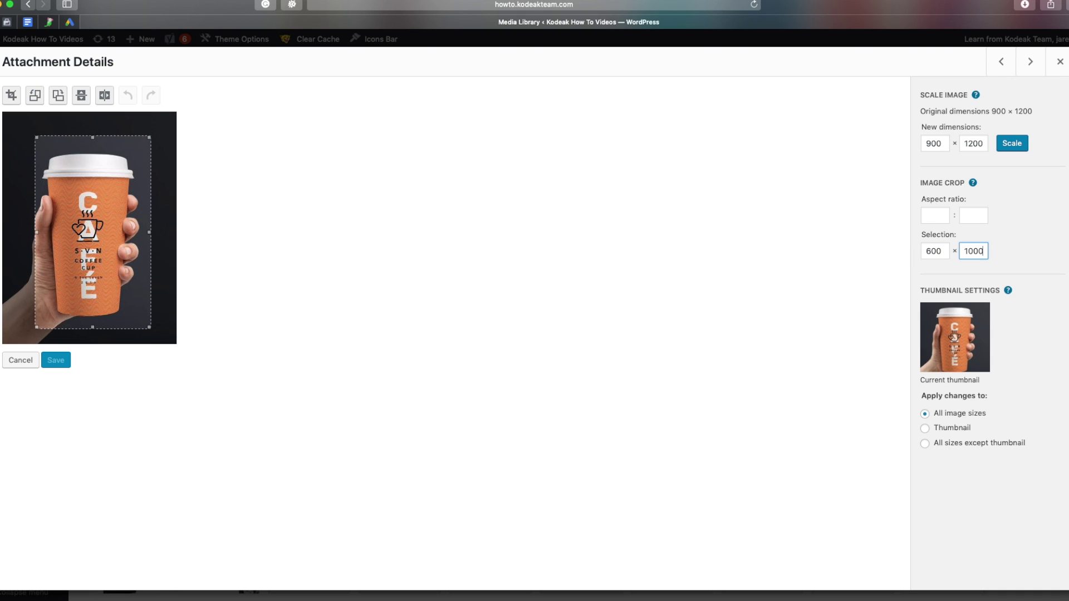
{"action": "left_click_drag", "start_coordinate": [126, 234], "coordinate": [118, 235]}
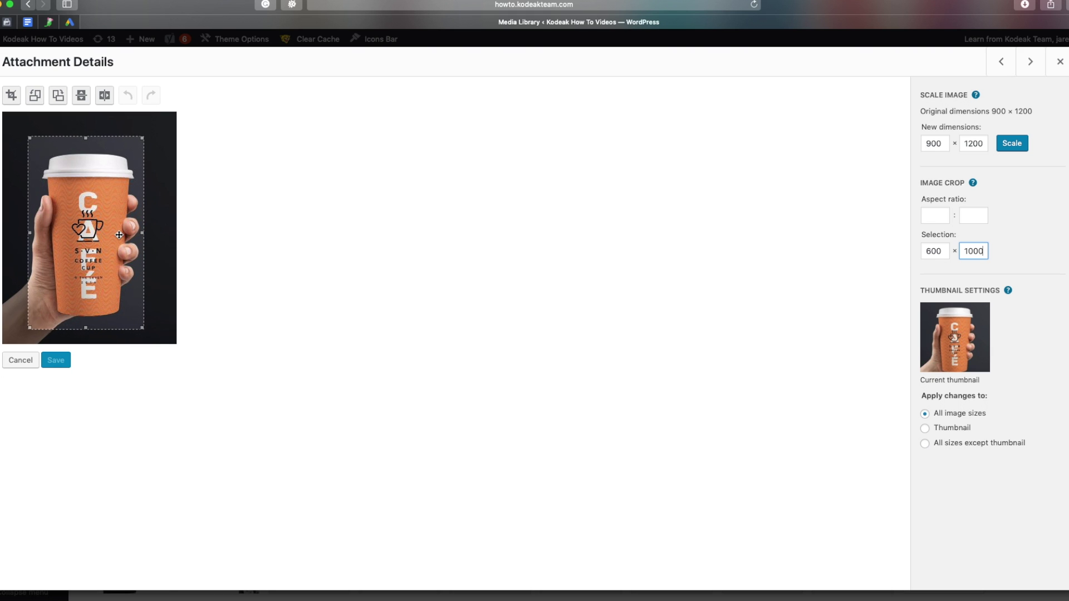
Step: Set the crop aspect ratio to 6:9
{"action": "left_click", "coordinate": [934, 214]}
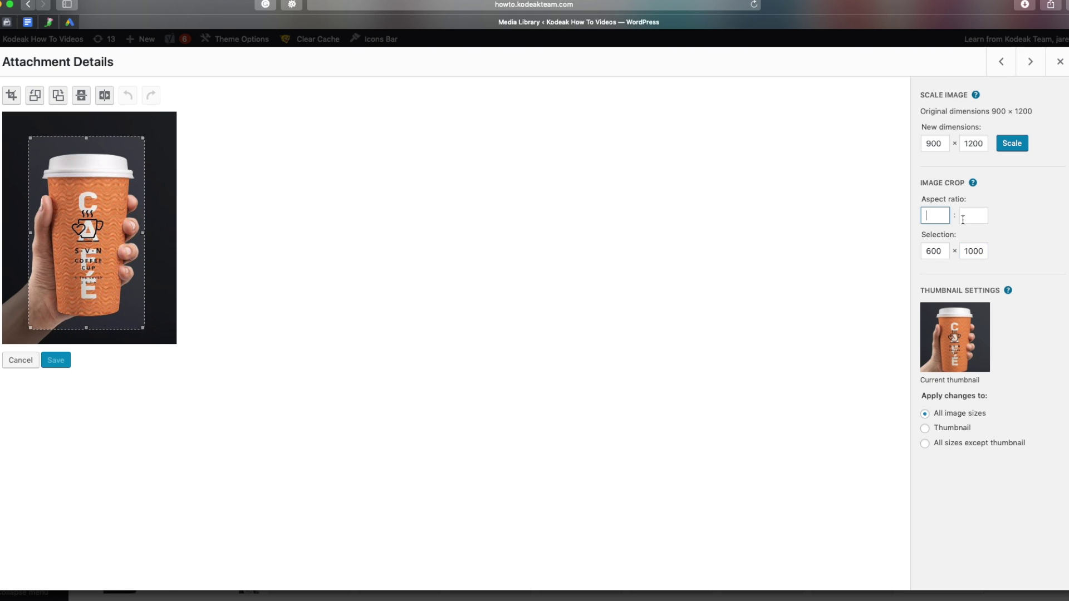
{"action": "type", "text": "6"}
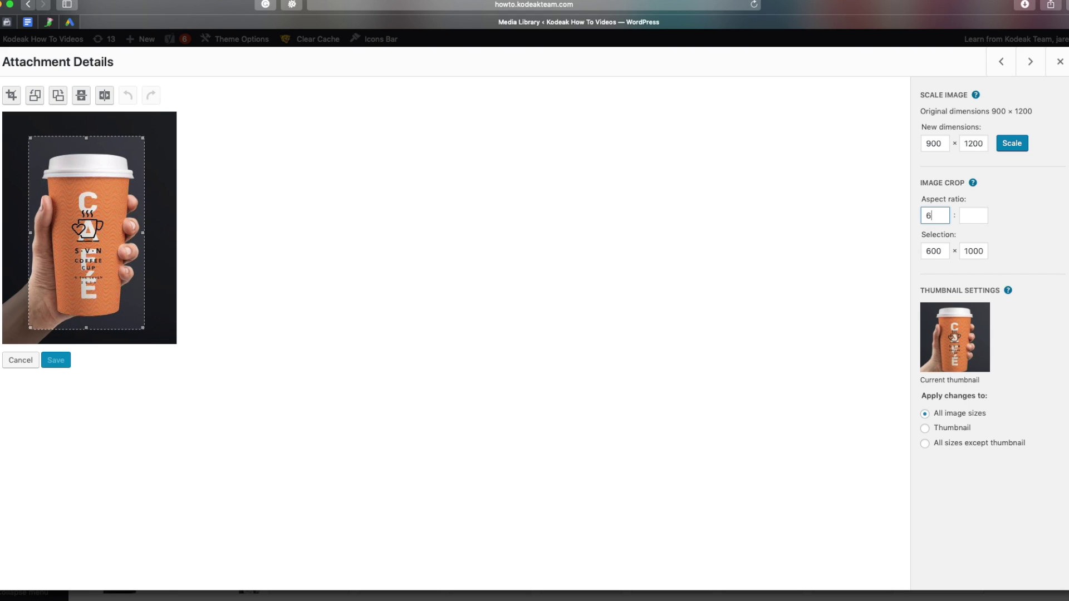
{"action": "key", "text": "Tab"}
{"action": "type", "text": "9"}
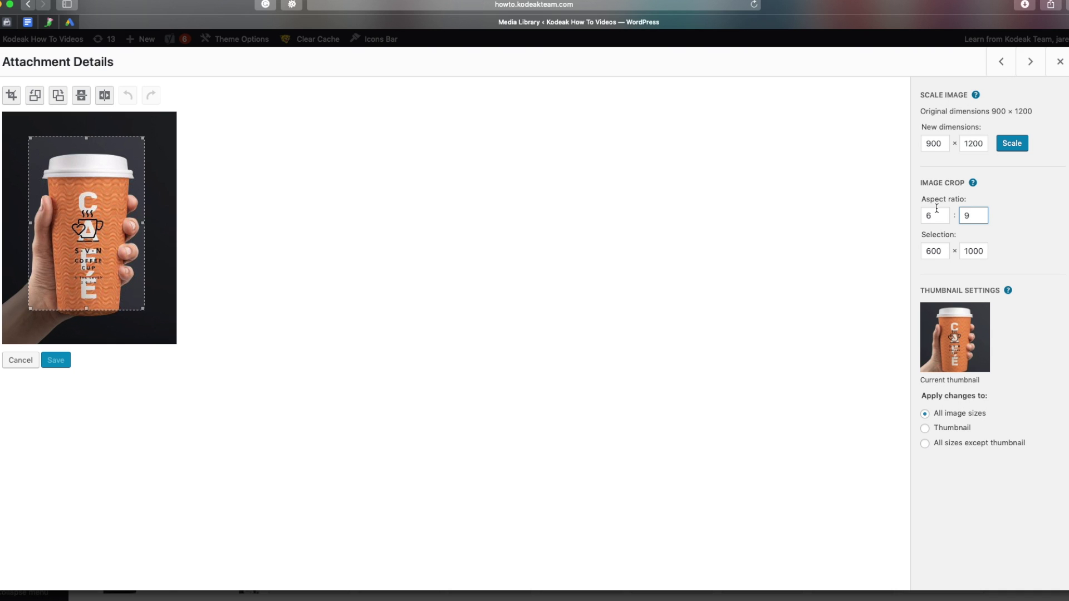
Step: Scale the whole image proportionally to a new width of 800 pixels
{"action": "left_click", "coordinate": [938, 146]}
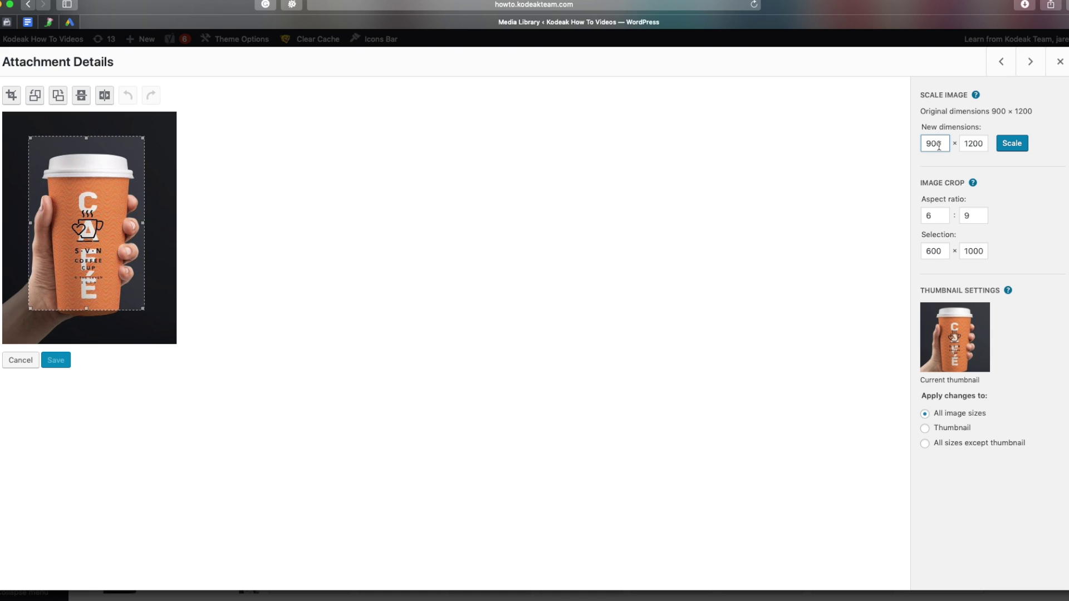
{"action": "left_click_drag", "start_coordinate": [945, 145], "coordinate": [923, 145]}
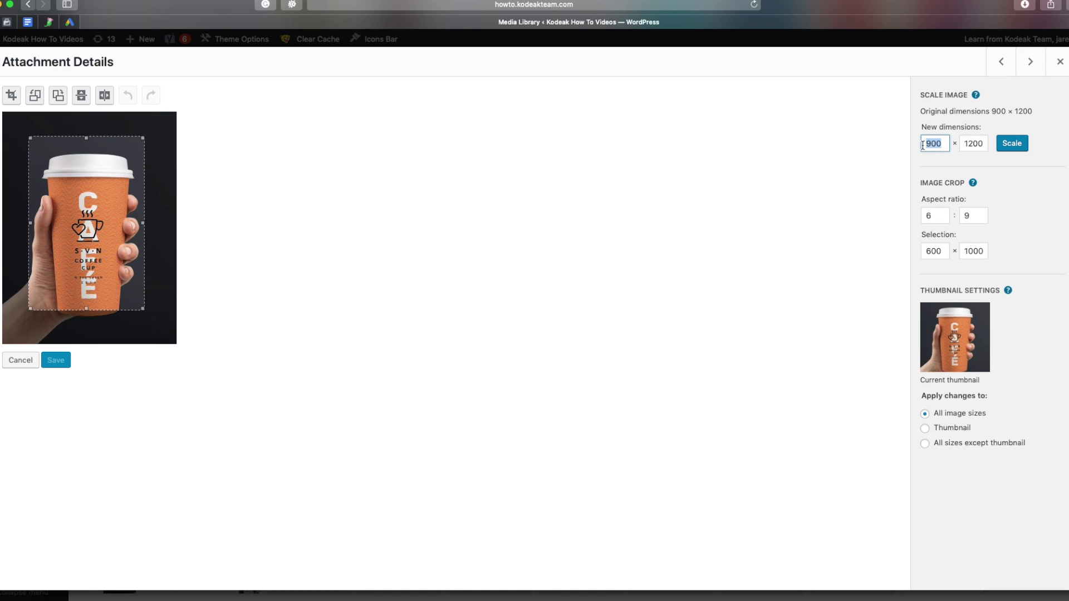
{"action": "type", "text": "800"}
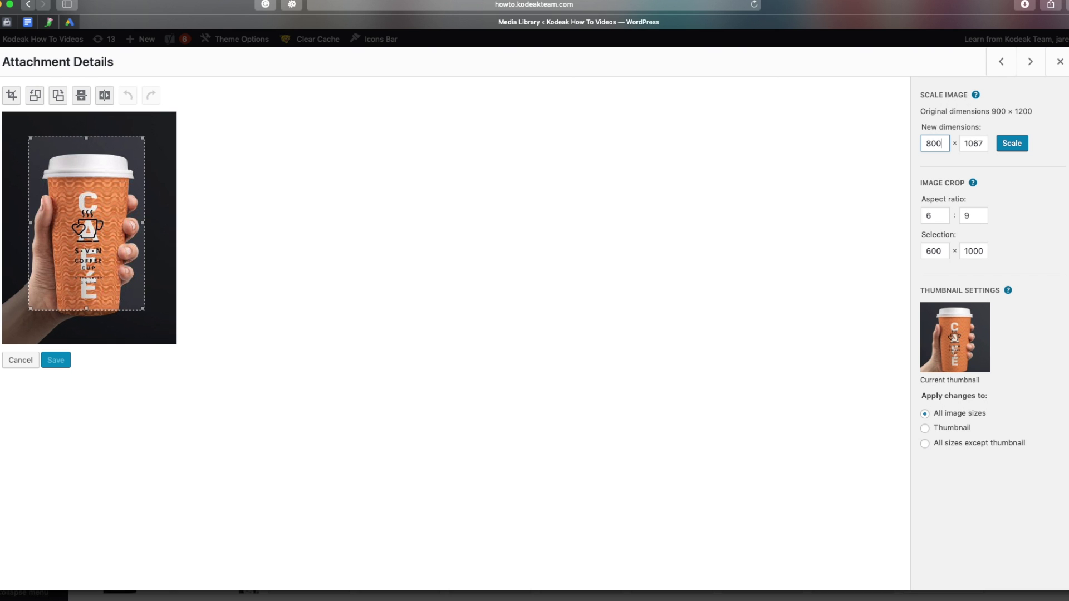
{"action": "left_click", "coordinate": [1012, 145]}
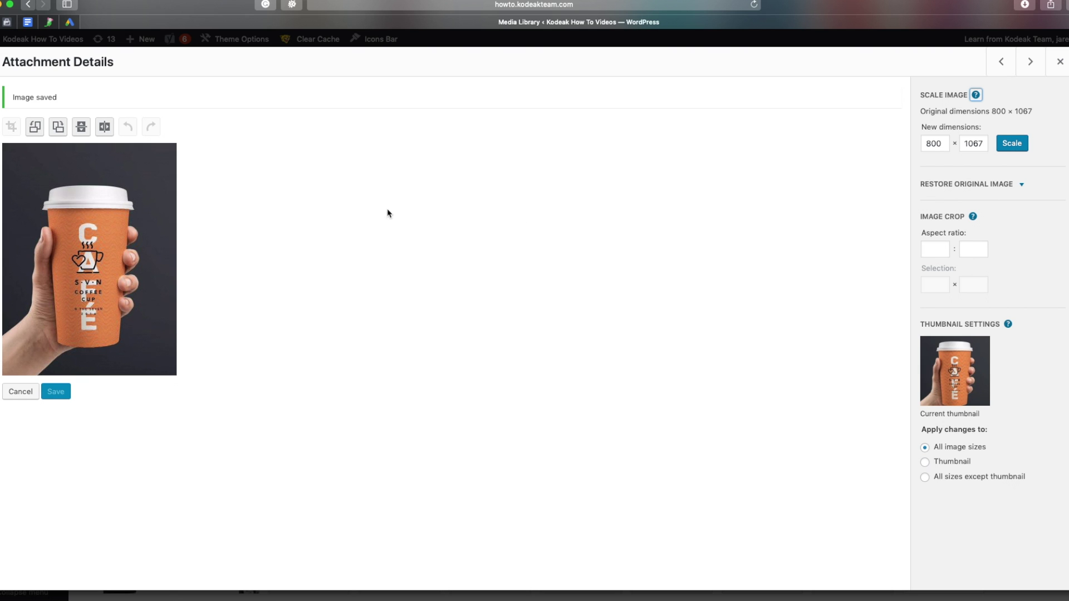
Step: Crop the scaled image to a freehand selection of about 684 × 987 around the cup
{"action": "left_click_drag", "start_coordinate": [26, 167], "coordinate": [159, 361]}
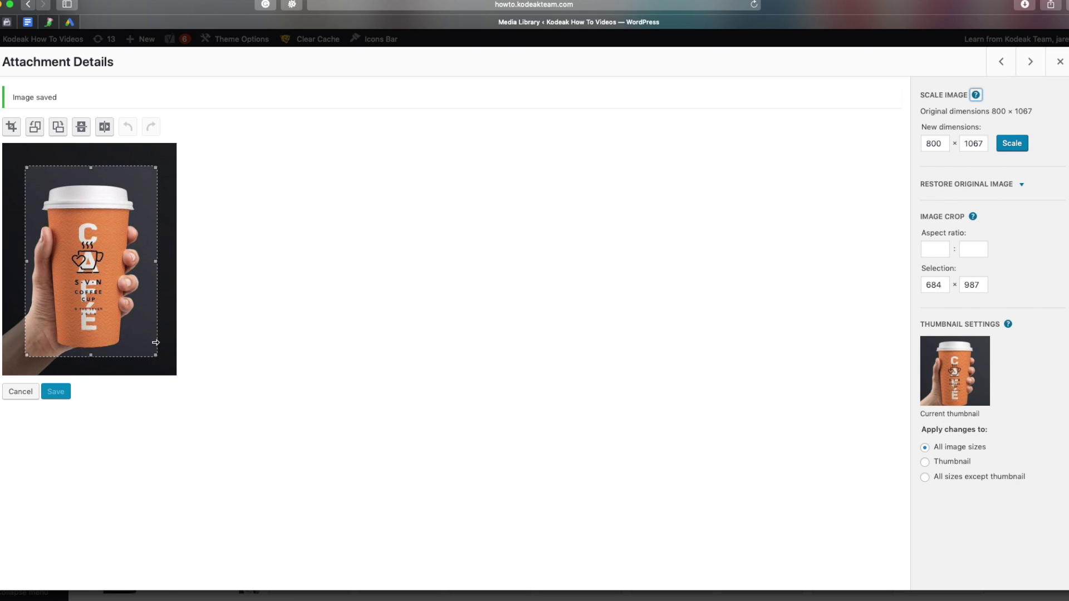
{"action": "left_click", "coordinate": [11, 127]}
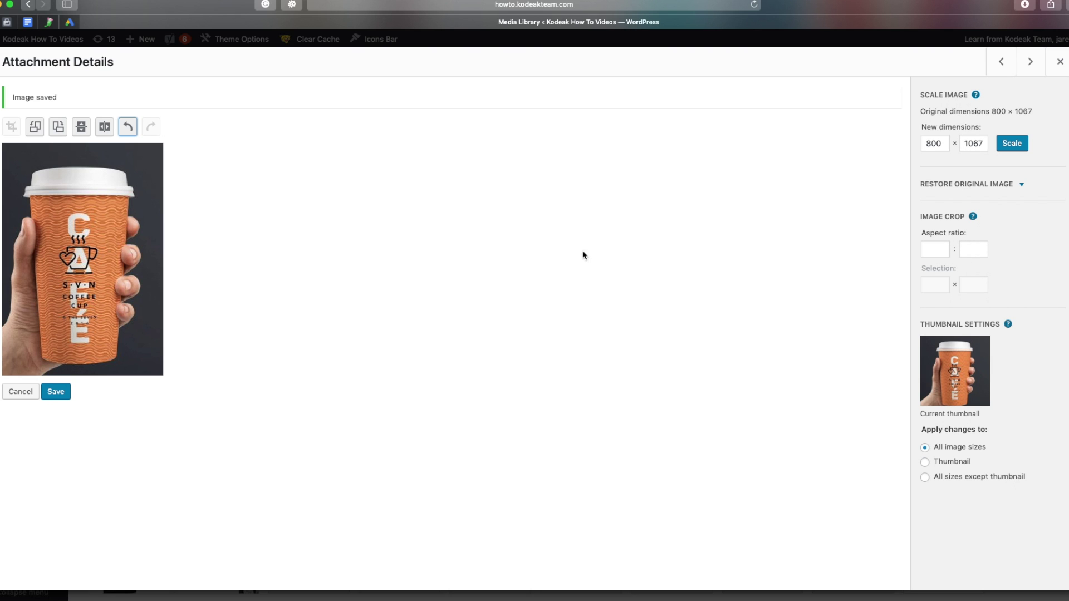
Step: Rotate the cropped image counter-clockwise once and back clockwise once
{"action": "left_click", "coordinate": [34, 128]}
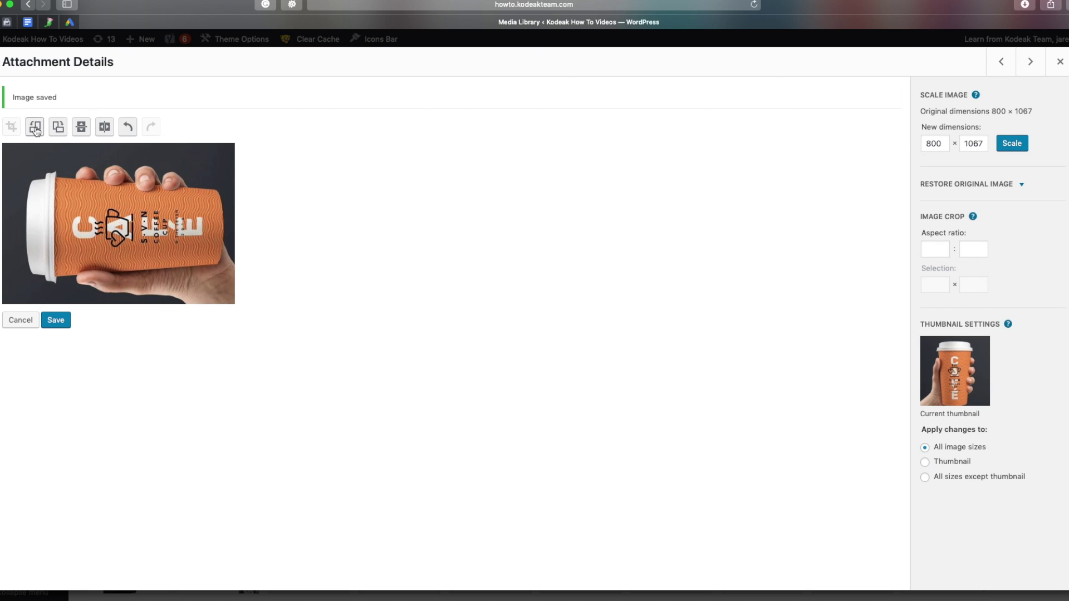
{"action": "left_click", "coordinate": [59, 128]}
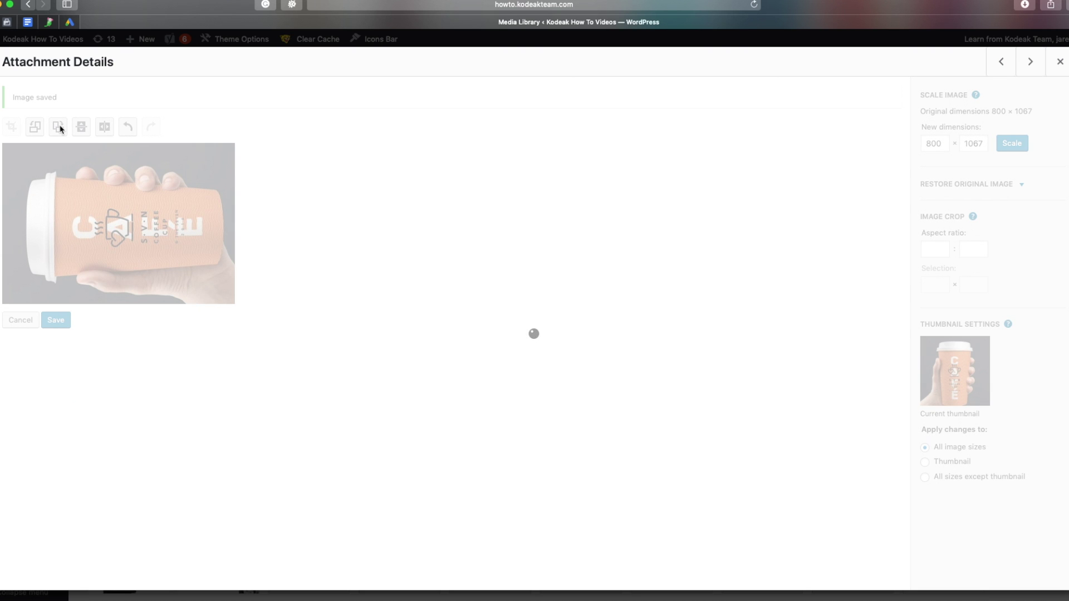
Step: Flip the cropped image vertically and horizontally, undoing and redoing the last flip
{"action": "left_click", "coordinate": [82, 130]}
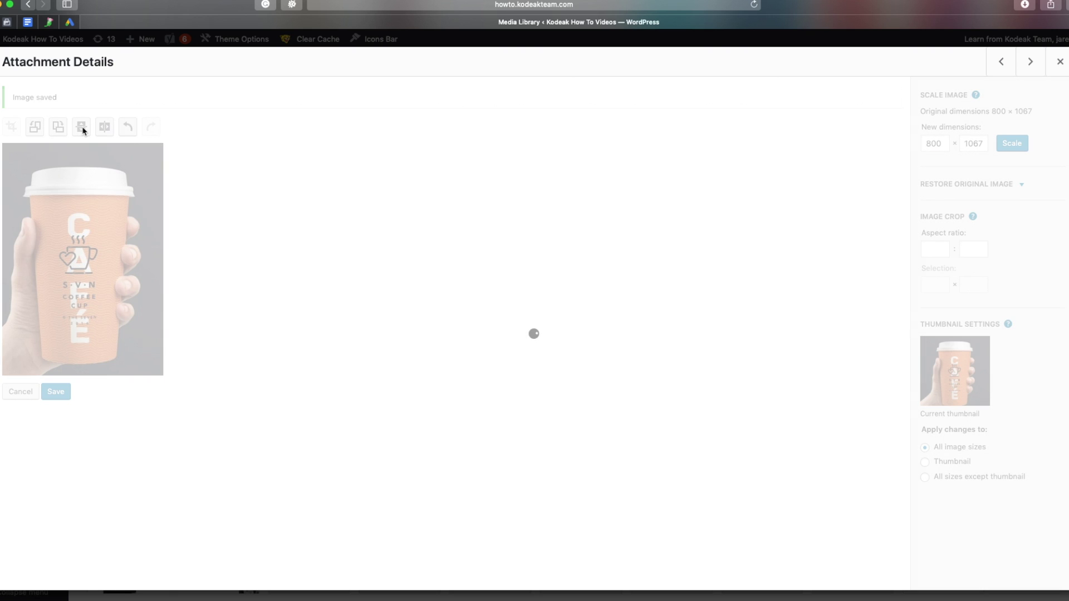
{"action": "left_click", "coordinate": [106, 128]}
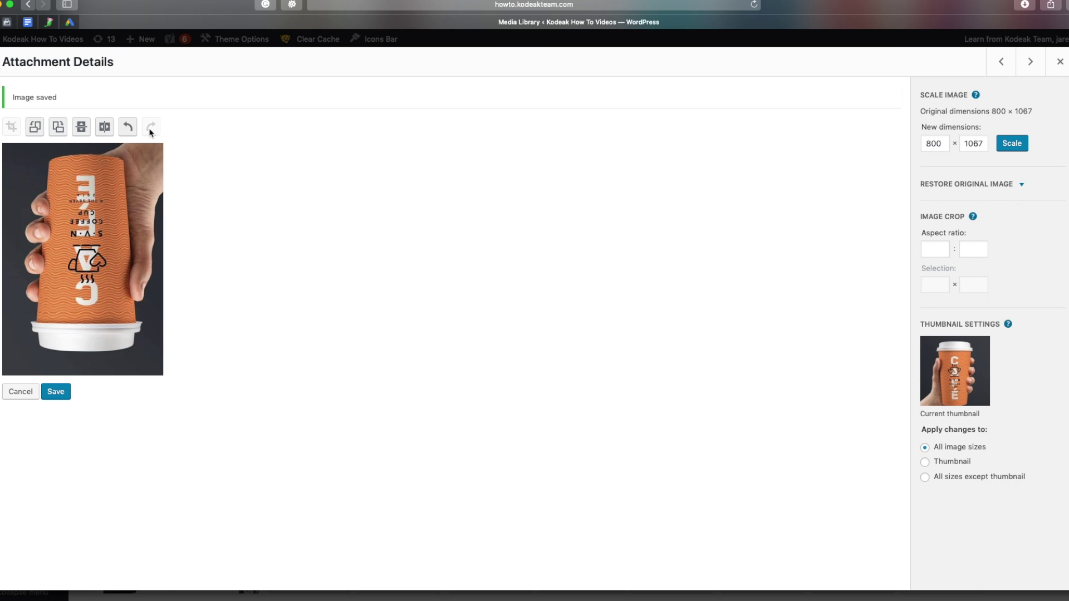
{"action": "left_click", "coordinate": [130, 132]}
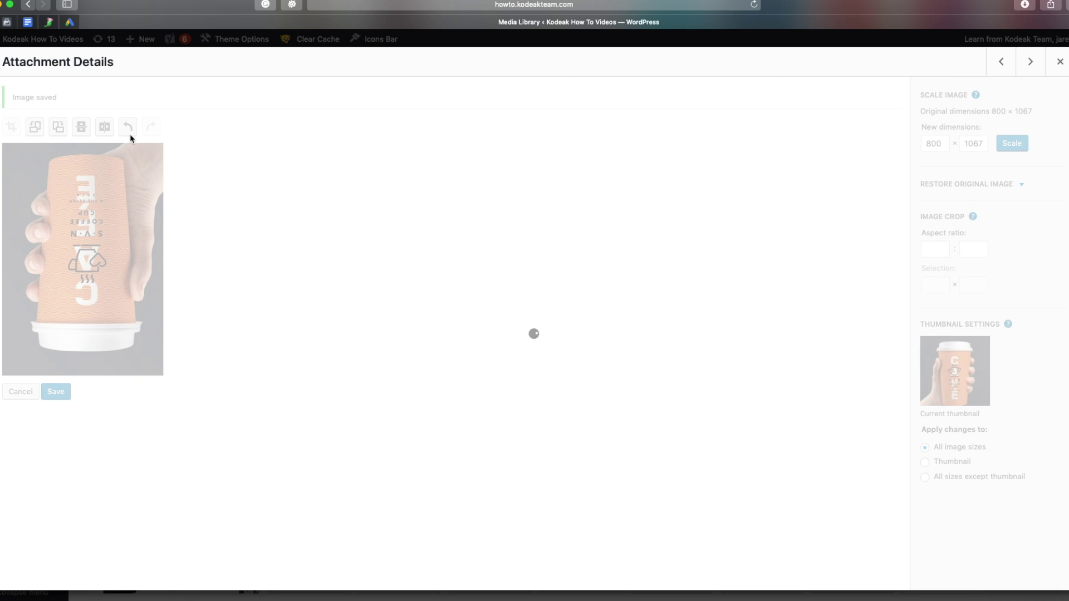
{"action": "left_click", "coordinate": [147, 129]}
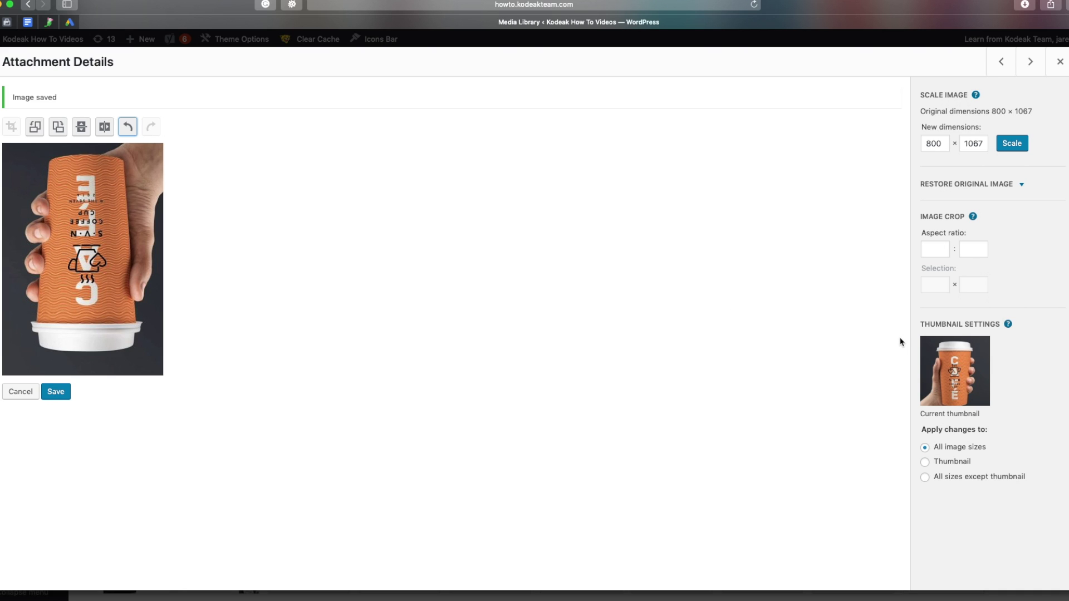
Step: Choose to apply the changes to all image sizes and save the edited image
{"action": "left_click", "coordinate": [926, 477]}
{"action": "left_click", "coordinate": [944, 448]}
{"action": "left_click", "coordinate": [56, 393]}
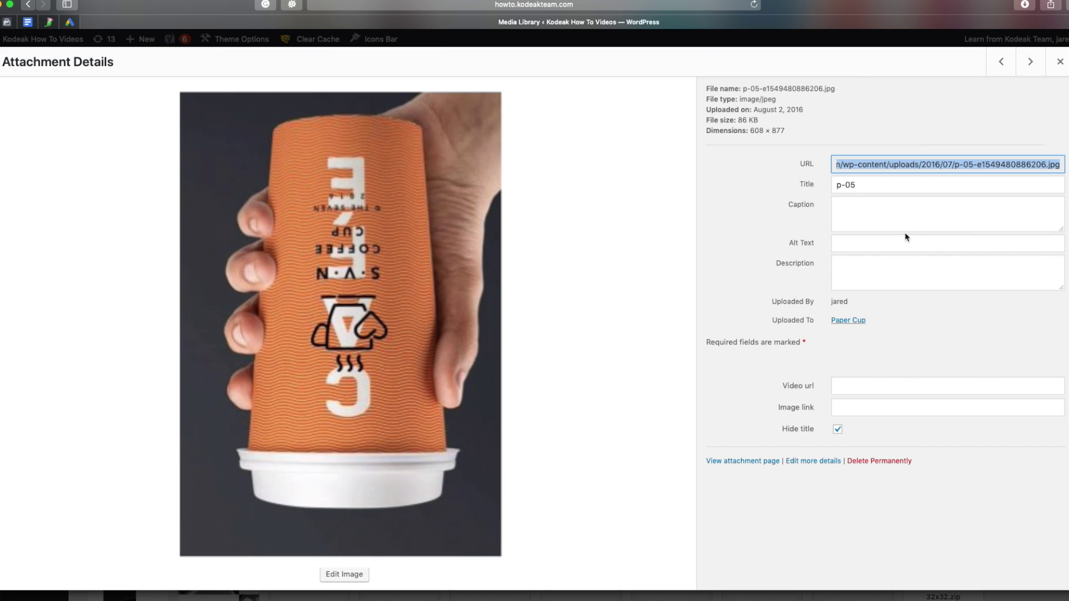
Step: Open the full editing page for the image and review its caption, alternative text, description, and Yoast SEO settings
{"action": "left_click", "coordinate": [809, 462]}
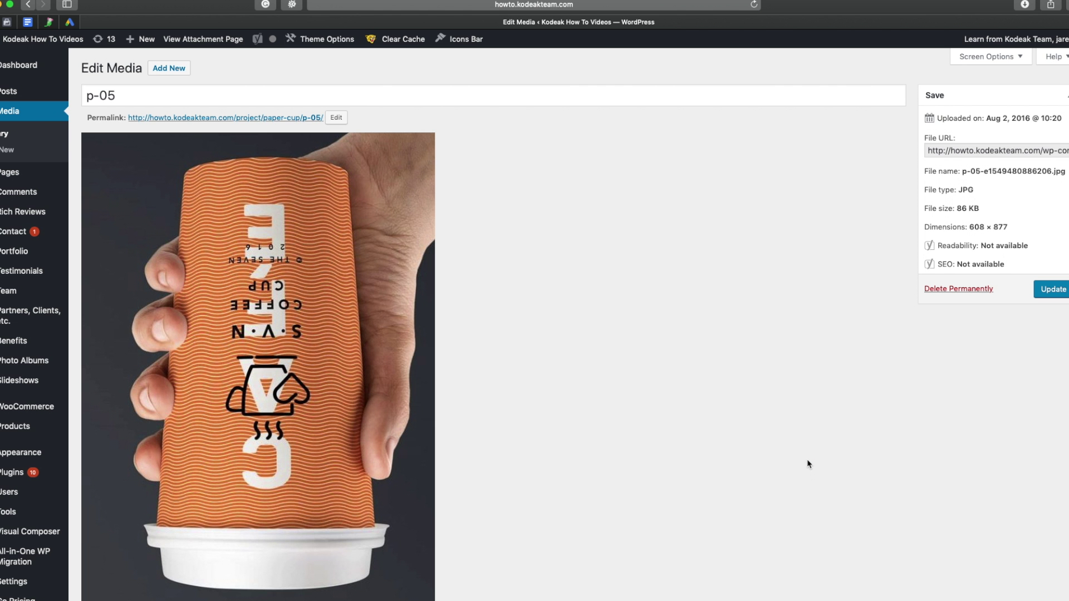
{"action": "scroll", "coordinate": [808, 464], "scroll_direction": "down", "scroll_amount": 10}
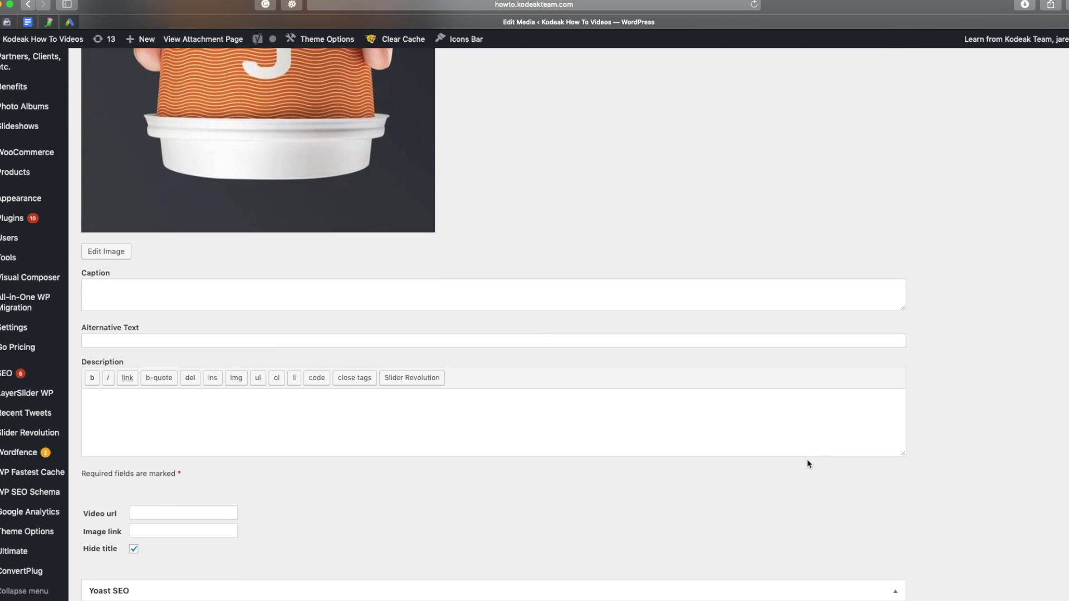
{"action": "scroll", "coordinate": [808, 464], "scroll_direction": "down", "scroll_amount": 5}
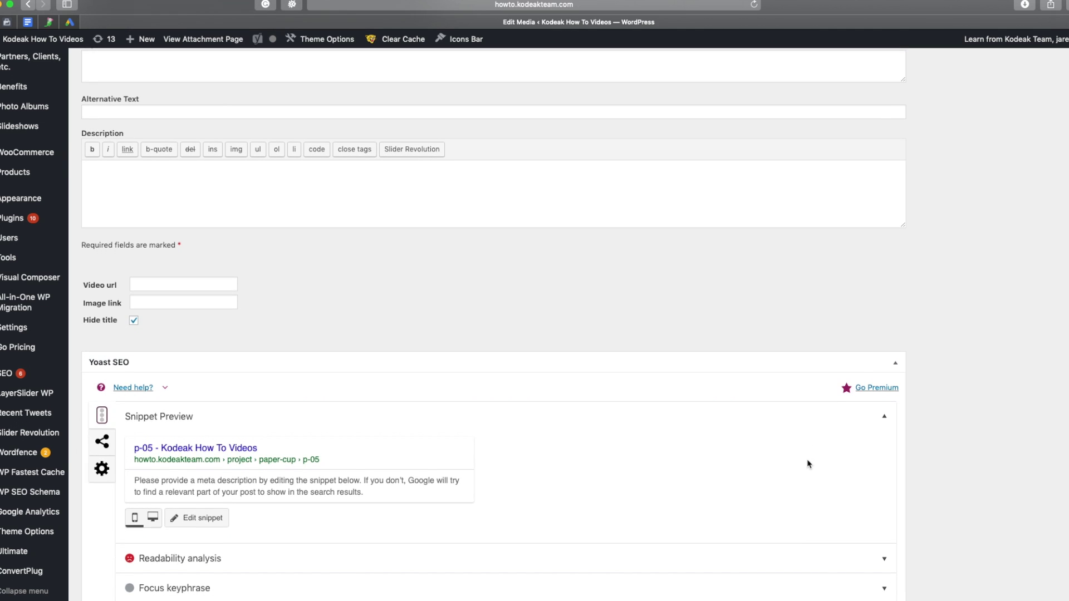
{"action": "scroll", "coordinate": [808, 464], "scroll_direction": "down", "scroll_amount": 4}
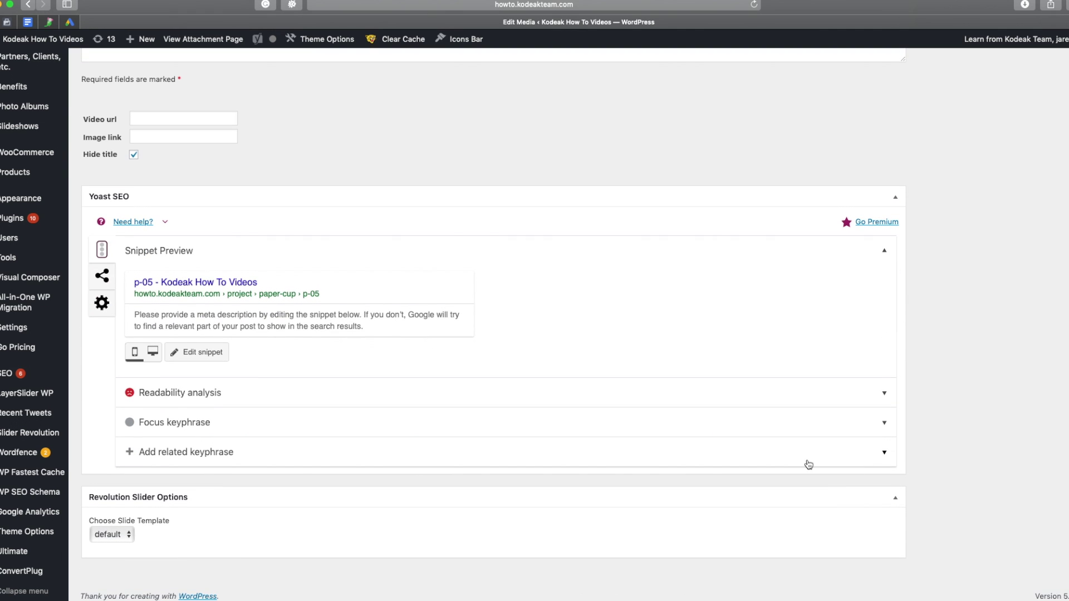
{"action": "scroll", "coordinate": [809, 464], "scroll_direction": "up", "scroll_amount": 20}
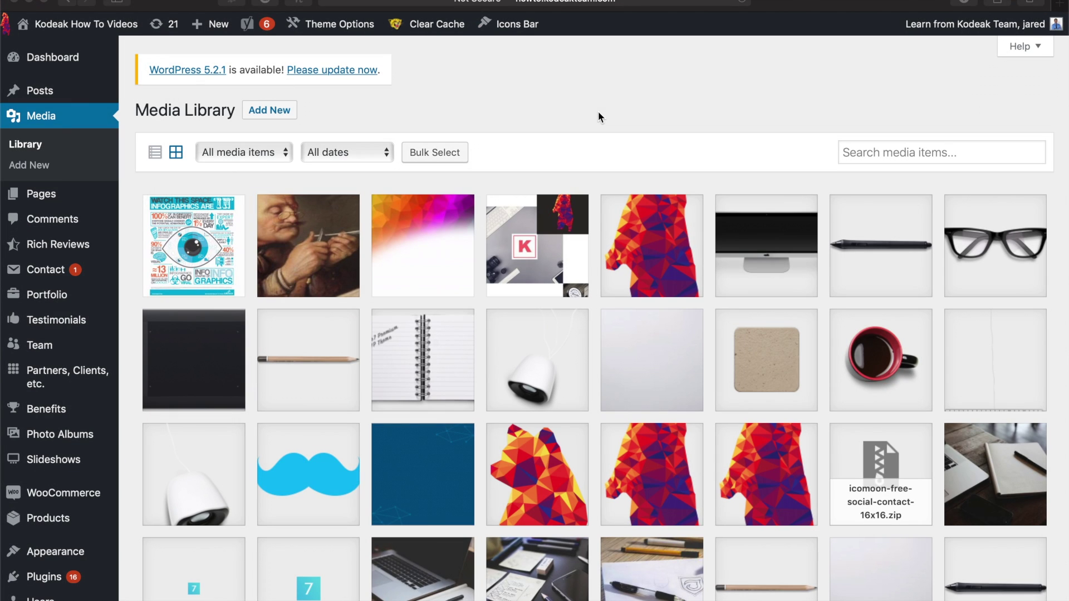
Step: Open the WP Fastest Cache plugin settings and display its image optimization tool
{"action": "scroll", "coordinate": [49, 272], "scroll_direction": "down", "scroll_amount": 10}
{"action": "scroll", "coordinate": [48, 301], "scroll_direction": "down", "scroll_amount": 2}
{"action": "left_click", "coordinate": [82, 466]}
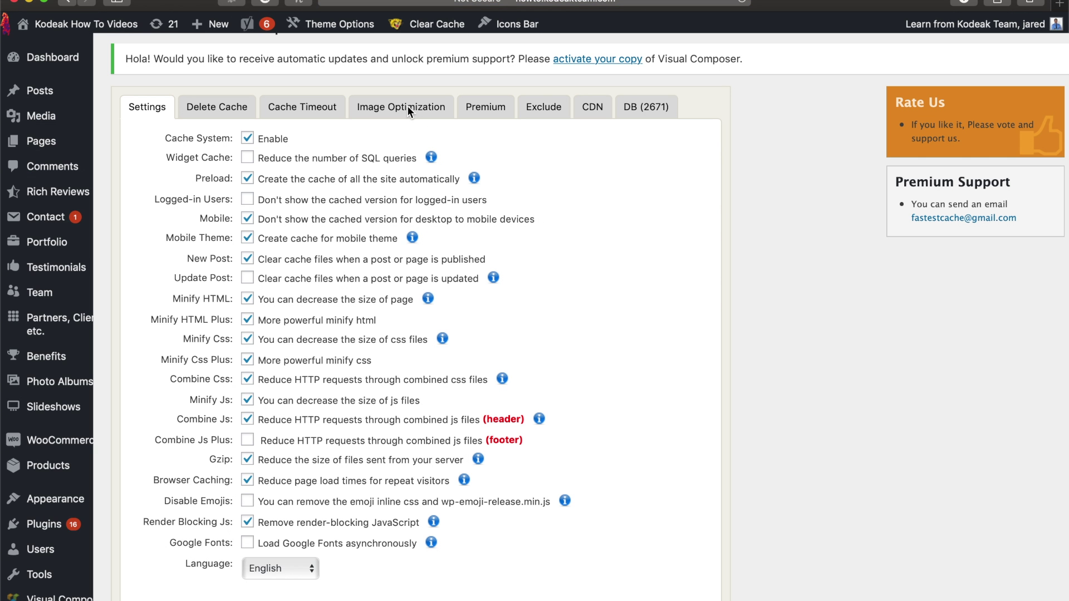
{"action": "left_click", "coordinate": [407, 106]}
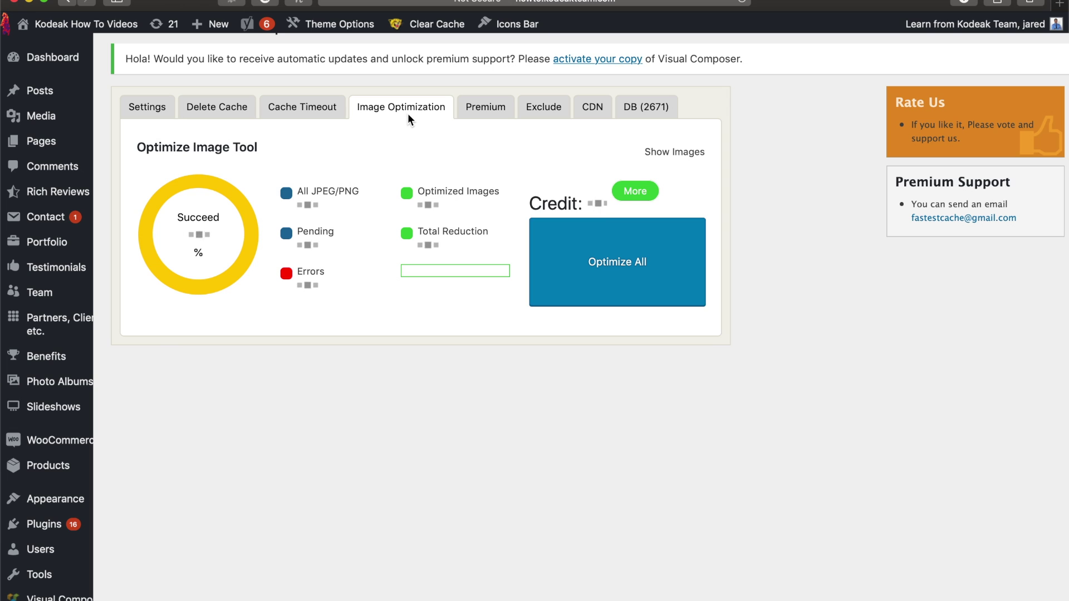